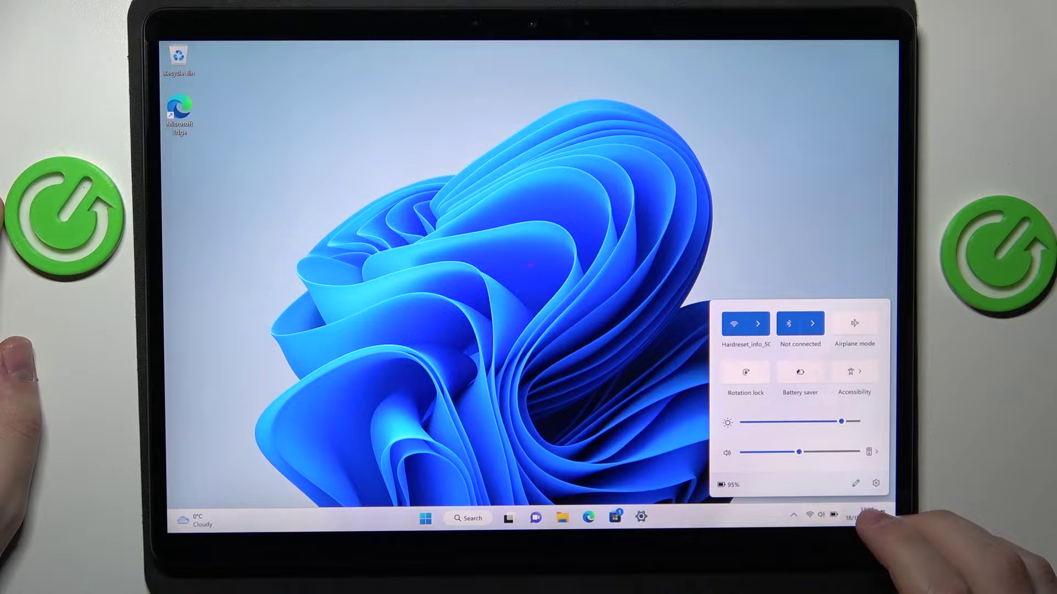
- Adjust the screen brightness with the Quick Settings brightness slider
left_click(794, 516)
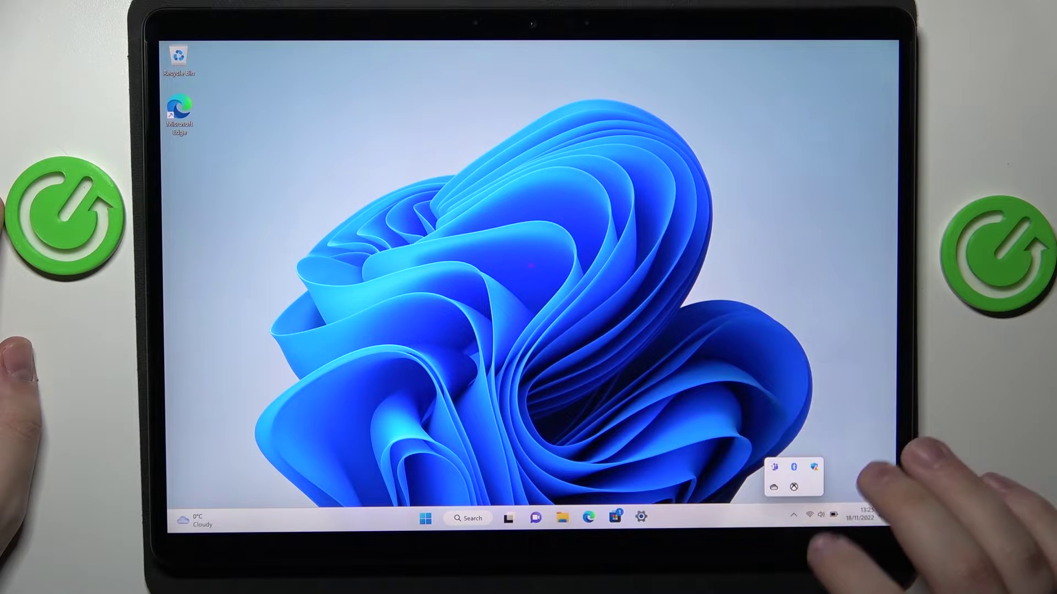
left_click(821, 516)
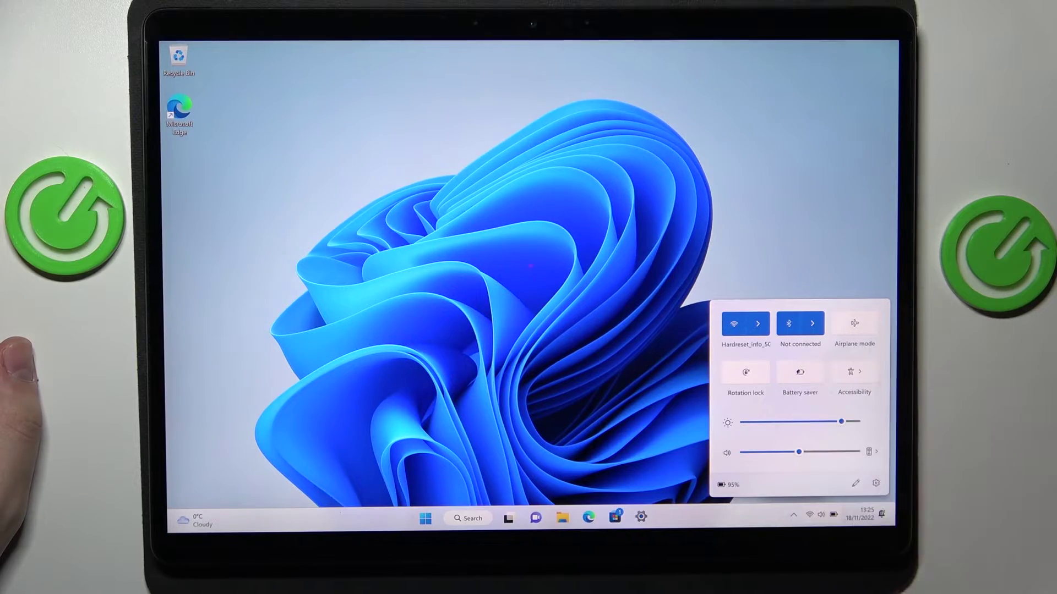
left_click_drag(804, 422, 809, 422)
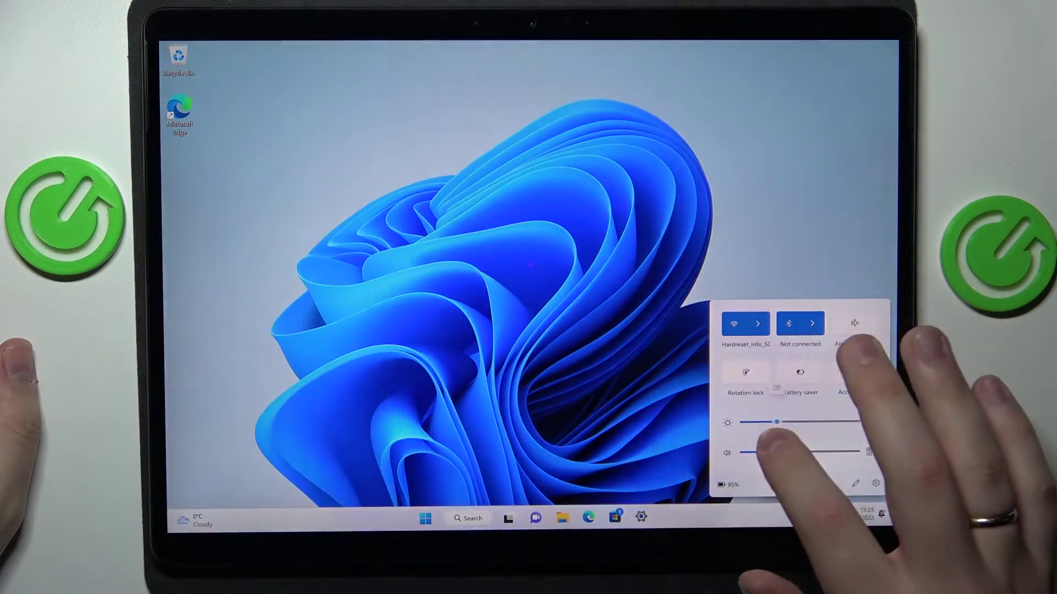
mouse_move(809, 422)
left_mouse_down()
mouse_move(743, 422)
mouse_move(847, 423)
left_mouse_up()
- Open the System settings page and go to its Display page
left_click(641, 517)
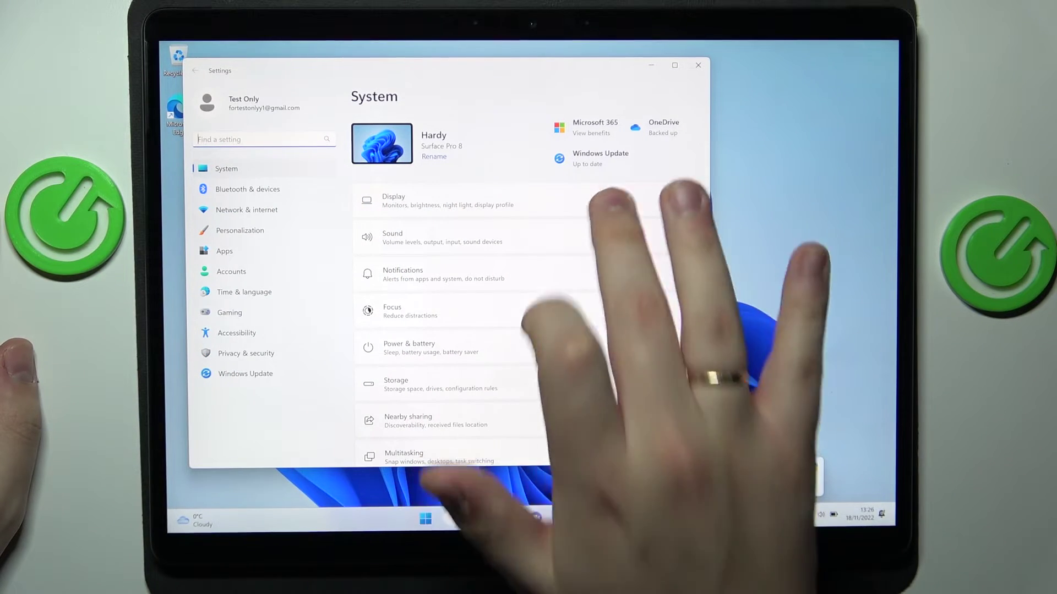
left_click(437, 200)
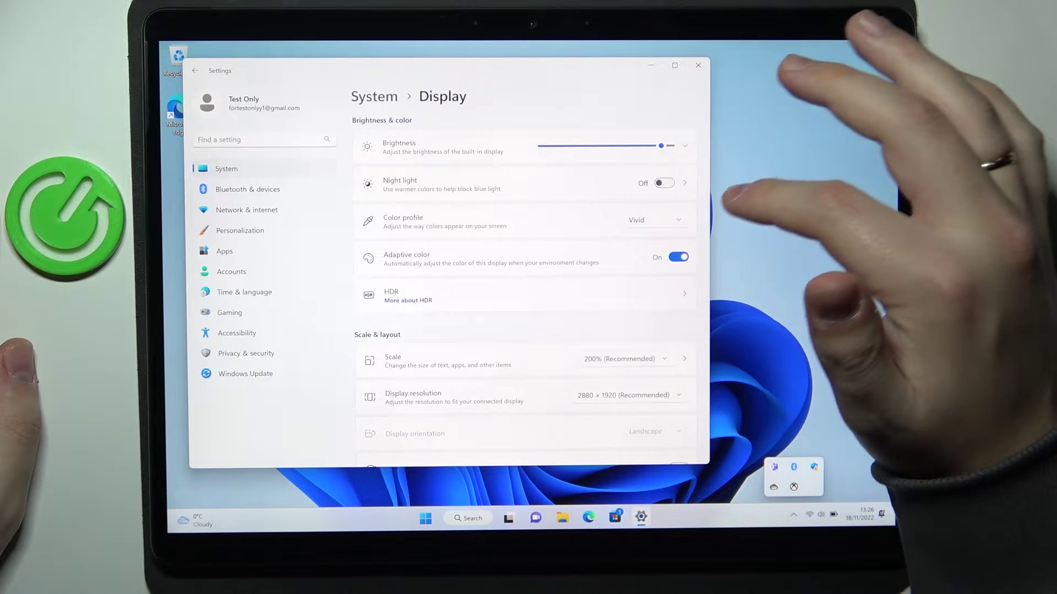
- Leave automatic brightness off, raise the Brightness slider near maximum, and close Settings
left_click(685, 145)
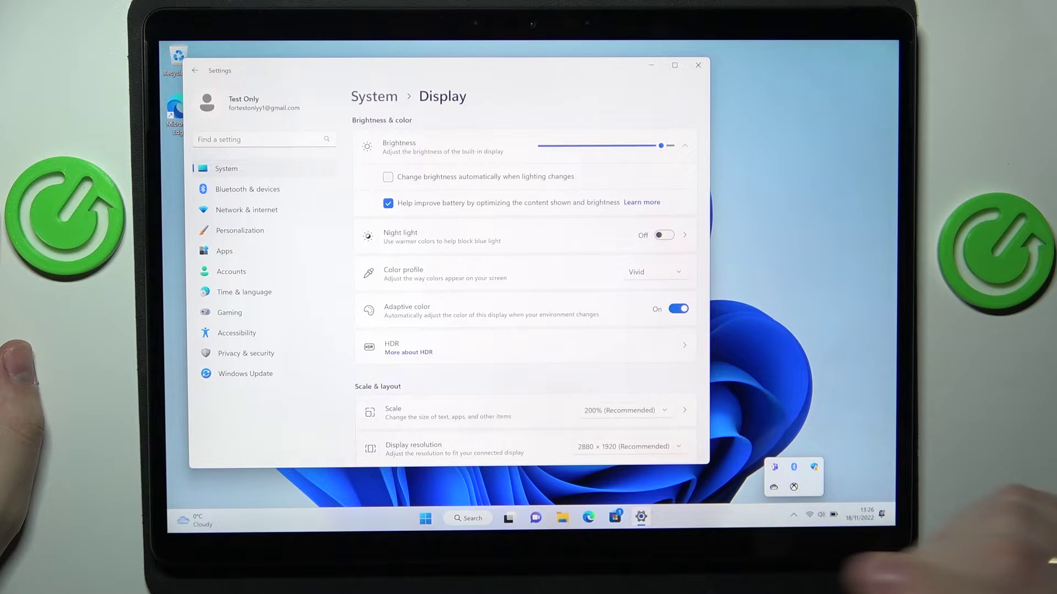
left_click(388, 177)
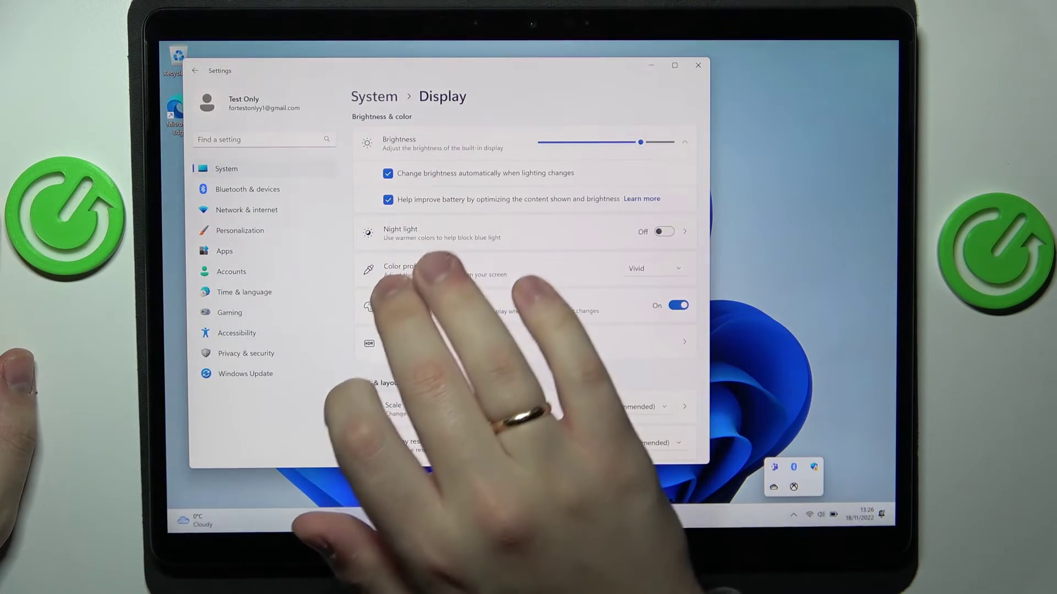
left_click(388, 173)
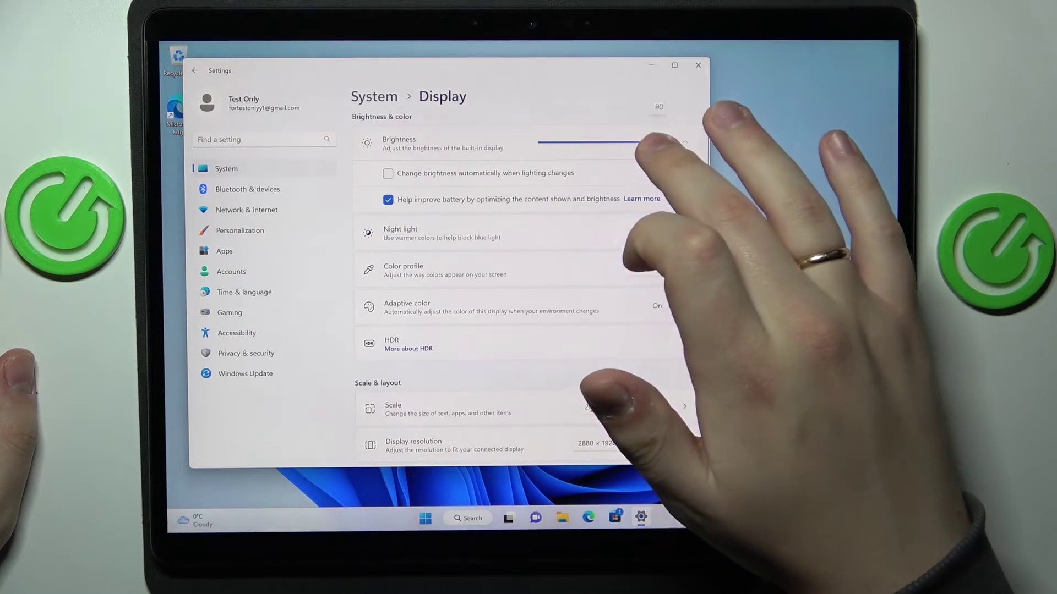
left_click_drag(640, 142, 663, 142)
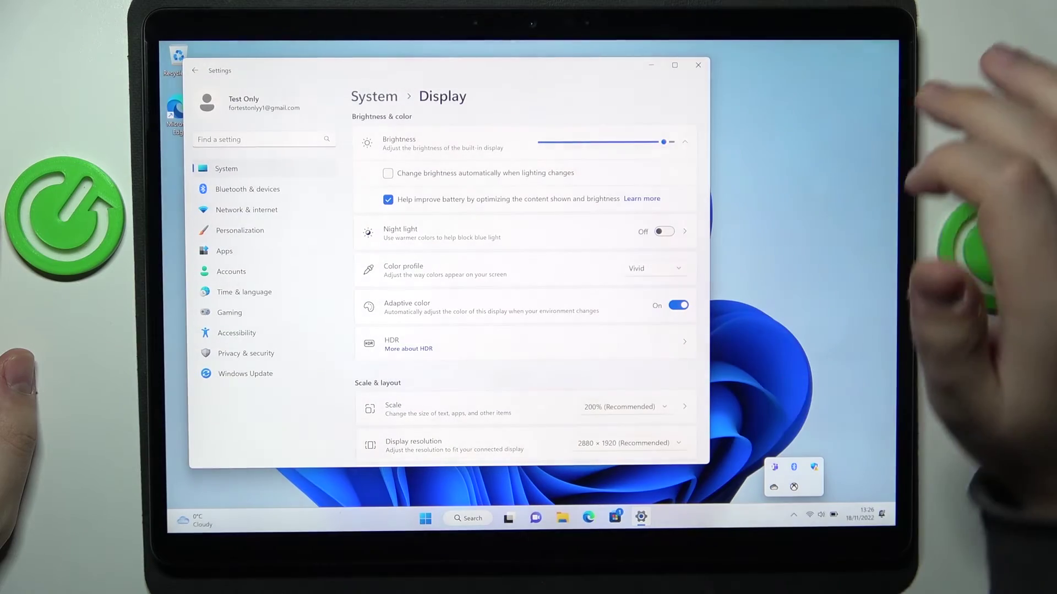
left_click(697, 64)
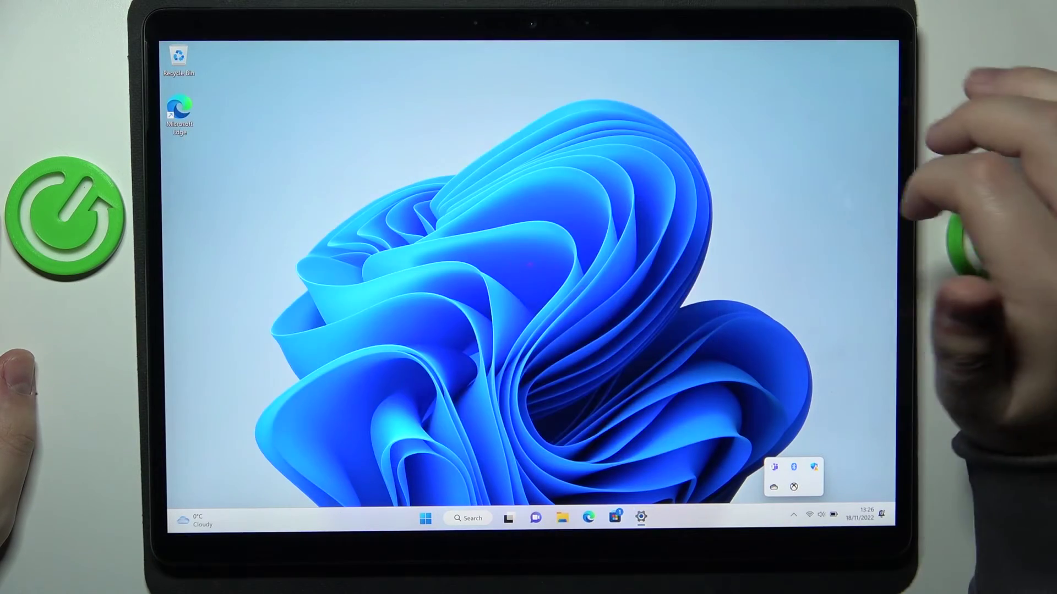